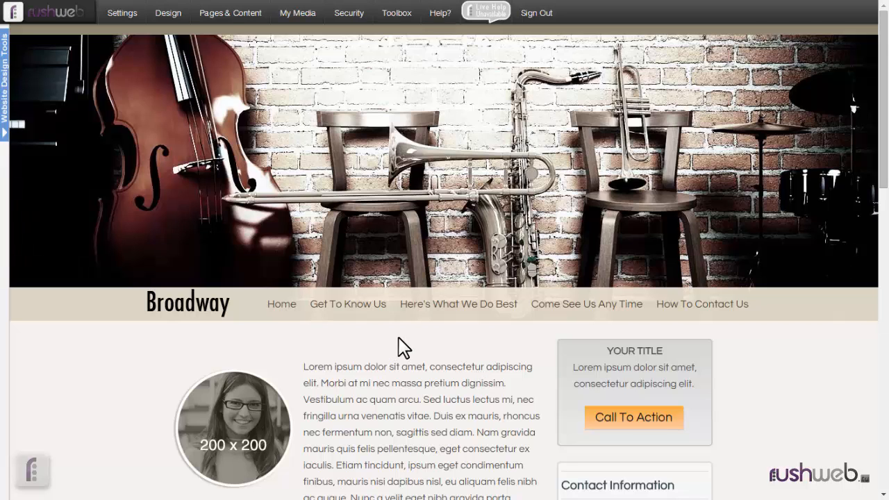
Add a new website page titled 'My New Page'.
{"action": "mouse_move", "coordinate": [225, 15]}
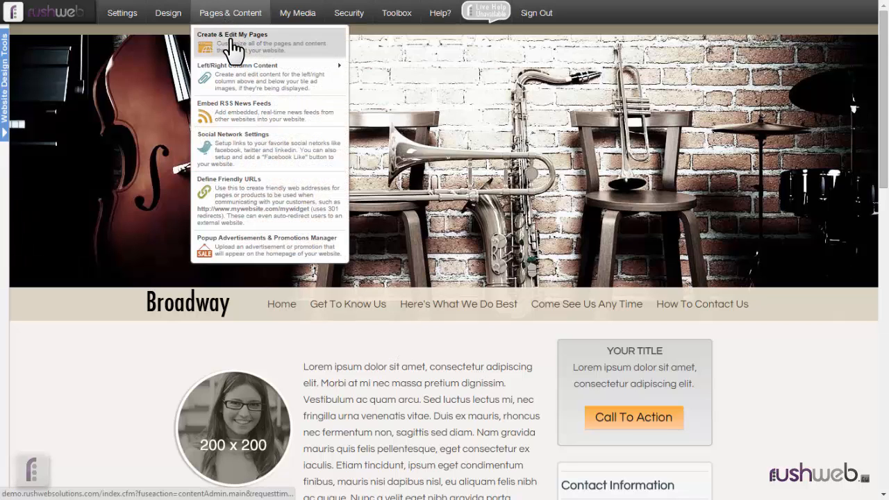
{"action": "left_click", "coordinate": [232, 42]}
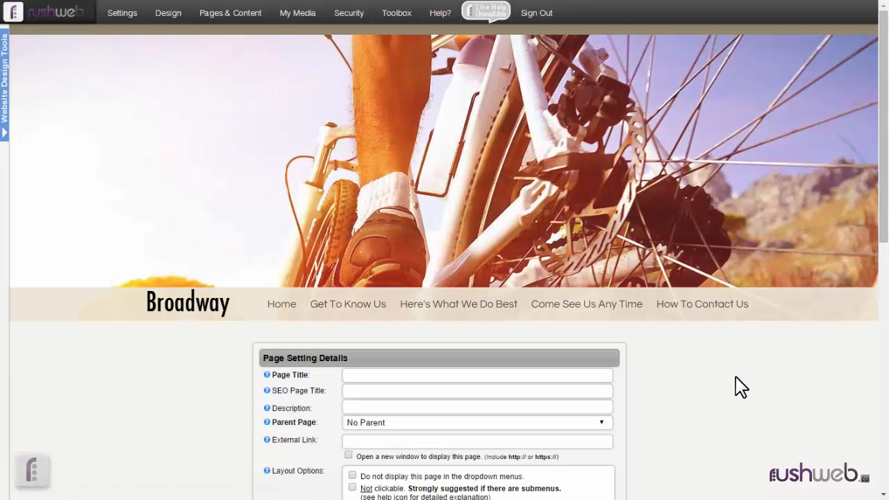
{"action": "scroll", "coordinate": [739, 387], "scroll_direction": "down", "scroll_amount": 3}
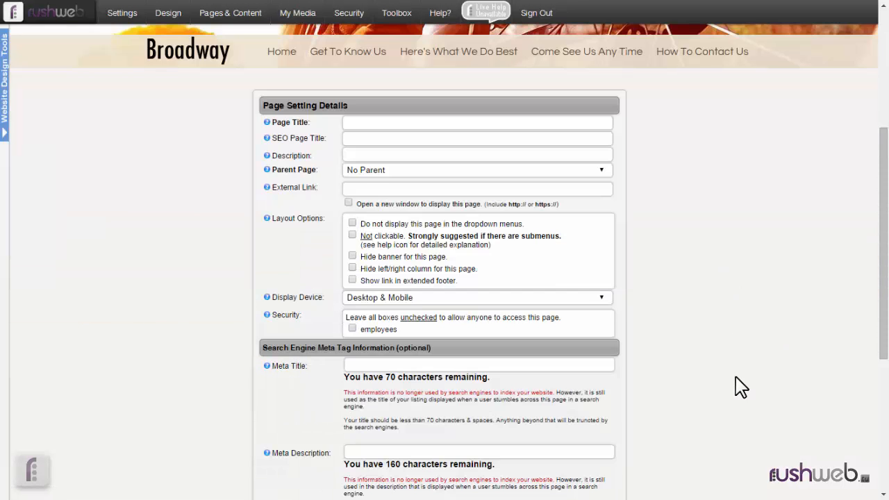
{"action": "left_click", "coordinate": [367, 124]}
{"action": "type", "text": "My"}
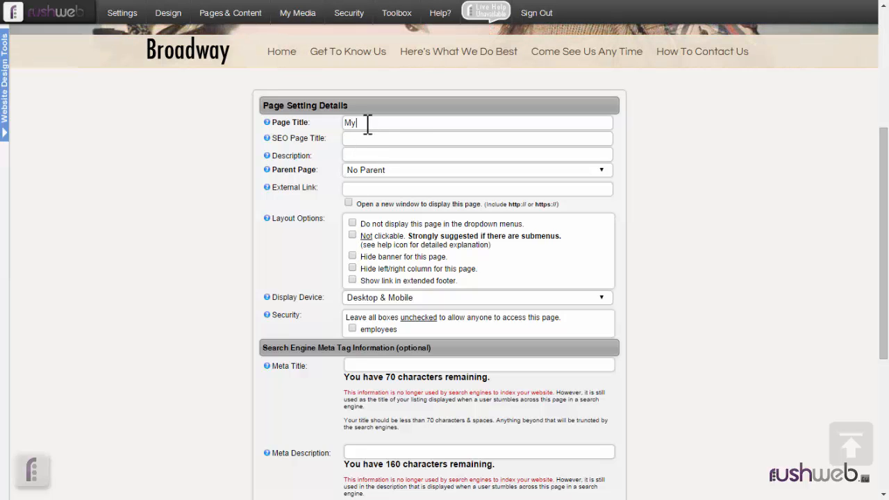
{"action": "type", "text": " New Page"}
Keep the page out of the dropdown menus and save it.
{"action": "left_click", "coordinate": [352, 223]}
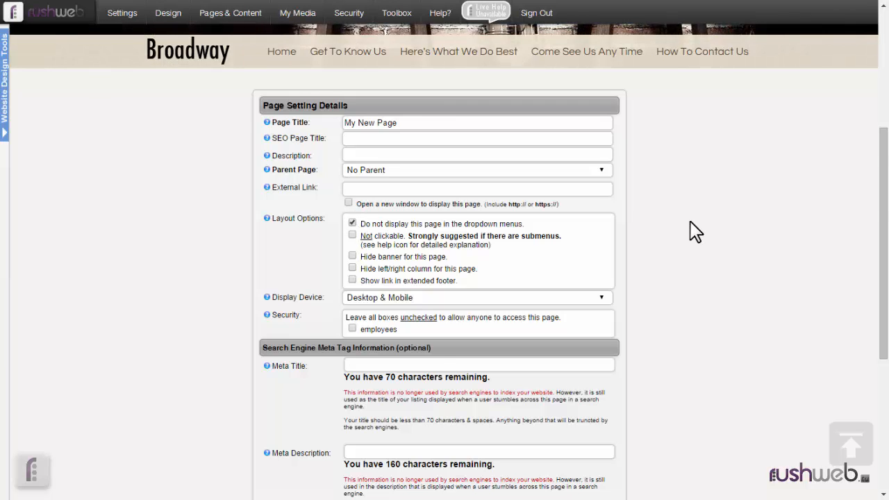
{"action": "scroll", "coordinate": [688, 230], "scroll_direction": "down", "scroll_amount": 3}
{"action": "left_click", "coordinate": [464, 345]}
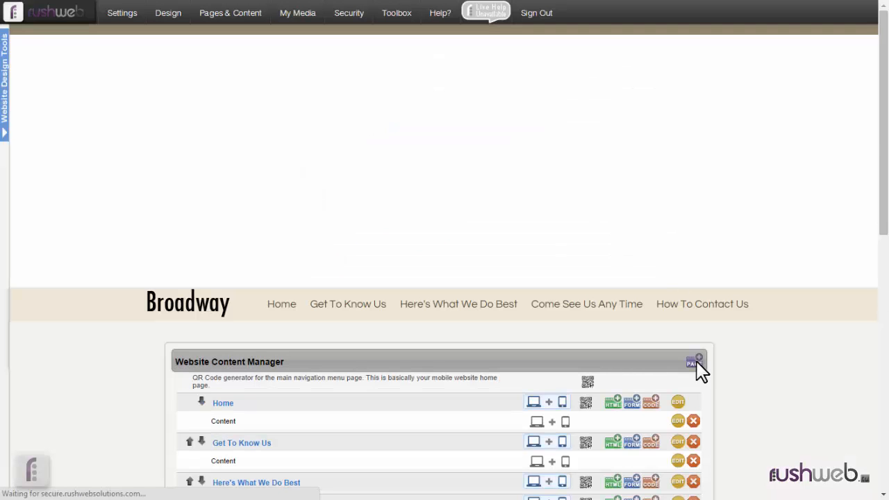
Add basic HTML content to My New Page in the Website Content Manager.
{"action": "scroll", "coordinate": [738, 373], "scroll_direction": "down", "scroll_amount": 7}
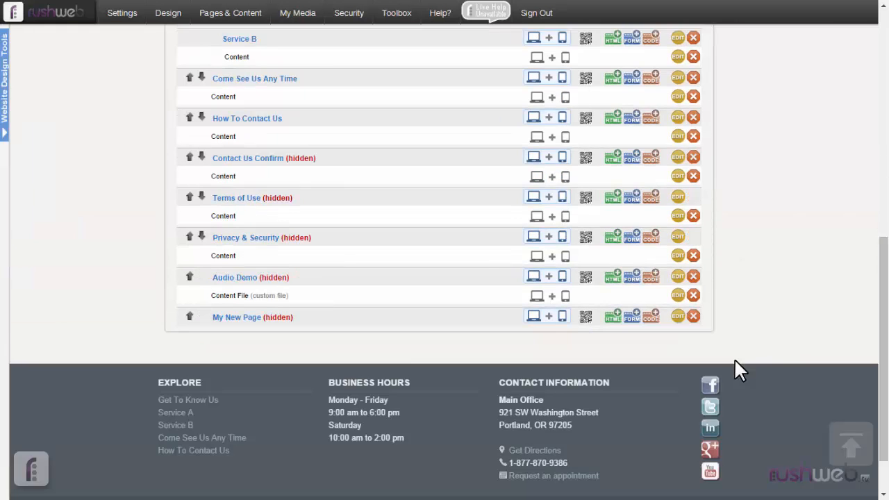
{"action": "left_click", "coordinate": [608, 321]}
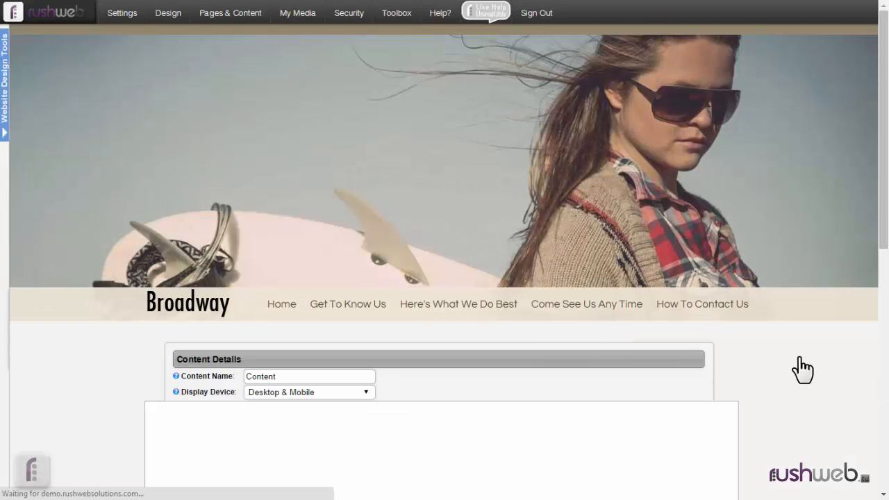
Open the 'Insert predefined template content' picker from the editor toolbar.
{"action": "scroll", "coordinate": [799, 357], "scroll_direction": "down", "scroll_amount": 2}
{"action": "scroll", "coordinate": [799, 357], "scroll_direction": "down", "scroll_amount": 3}
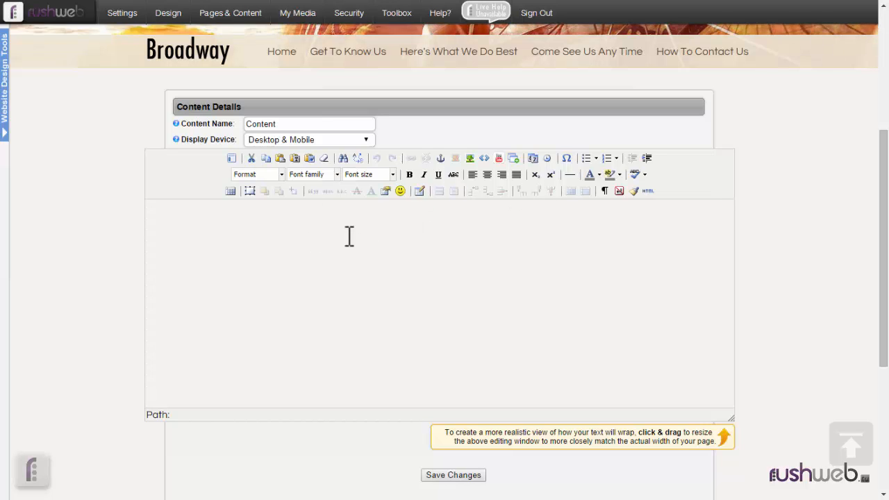
{"action": "left_click", "coordinate": [231, 159]}
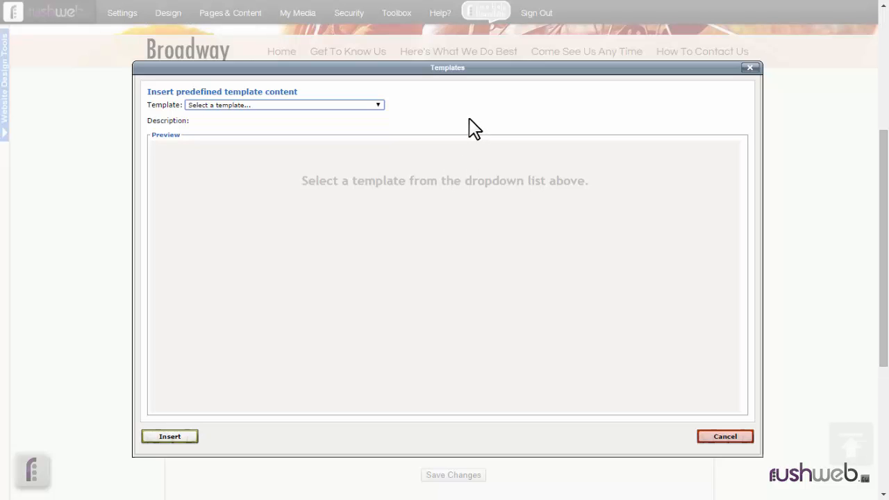
Browse the Template dropdown's generic and specific-use layouts without choosing one.
{"action": "left_click", "coordinate": [291, 106]}
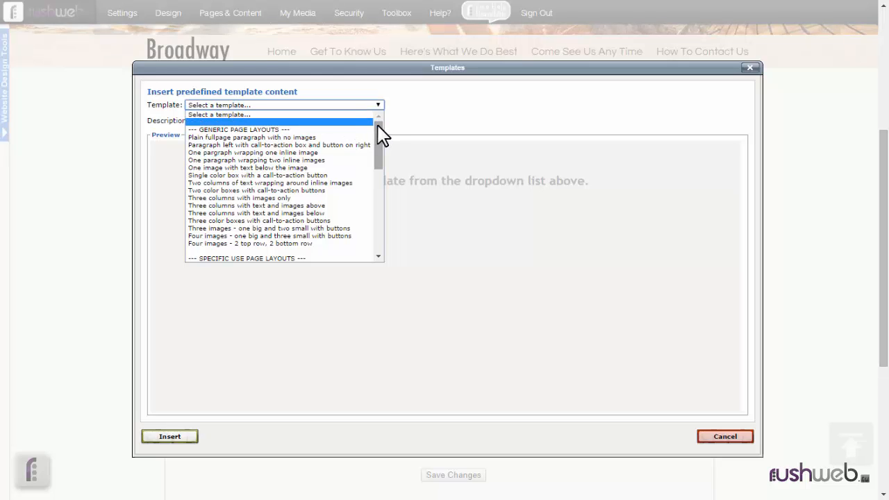
{"action": "left_click_drag", "start_coordinate": [381, 135], "coordinate": [381, 144]}
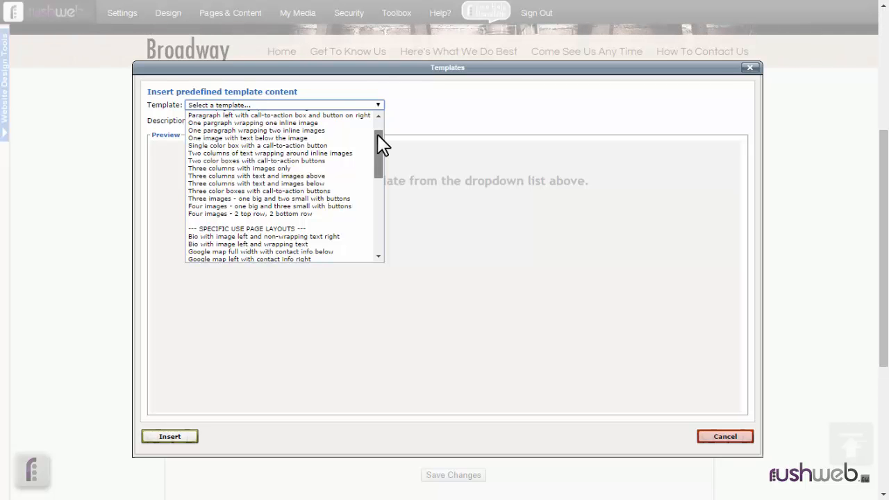
{"action": "left_click_drag", "start_coordinate": [378, 135], "coordinate": [377, 151]}
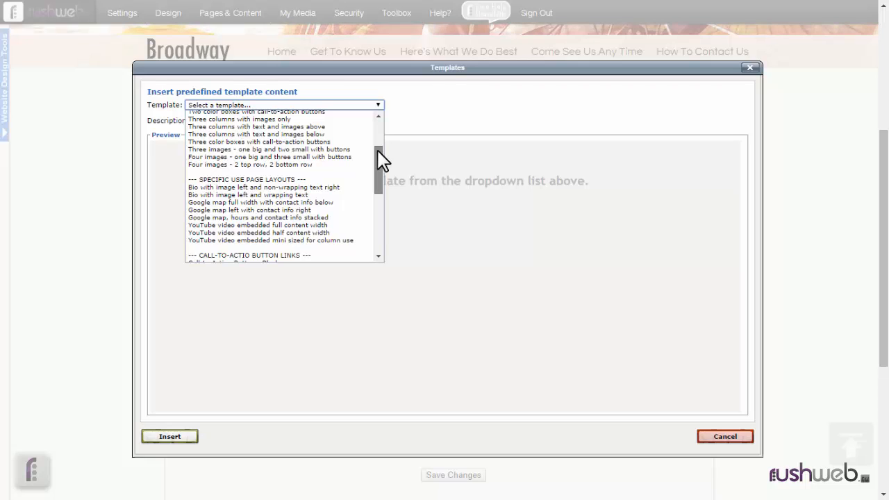
{"action": "left_click_drag", "start_coordinate": [377, 150], "coordinate": [373, 109]}
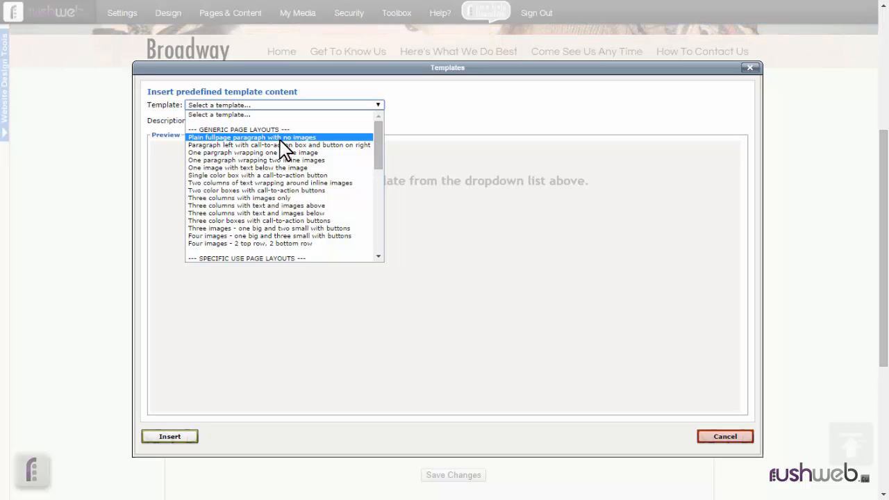
Preview templates from 'Plain fullpage paragraph with no images' through 'One pargraph wrapping one inline image'.
{"action": "left_click", "coordinate": [282, 138]}
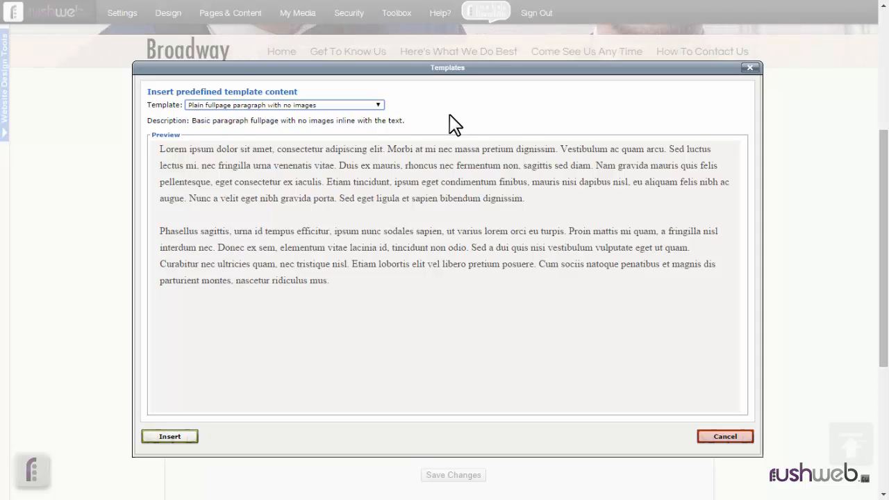
{"action": "left_click", "coordinate": [366, 106]}
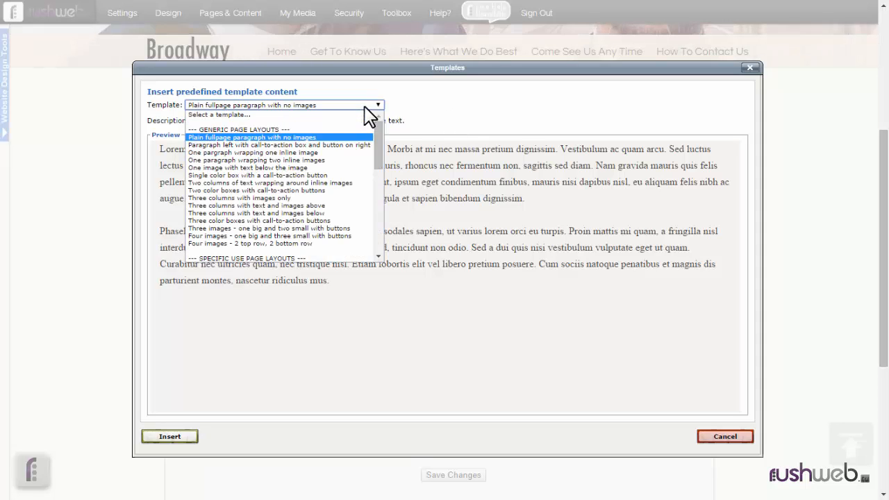
{"action": "left_click", "coordinate": [331, 137]}
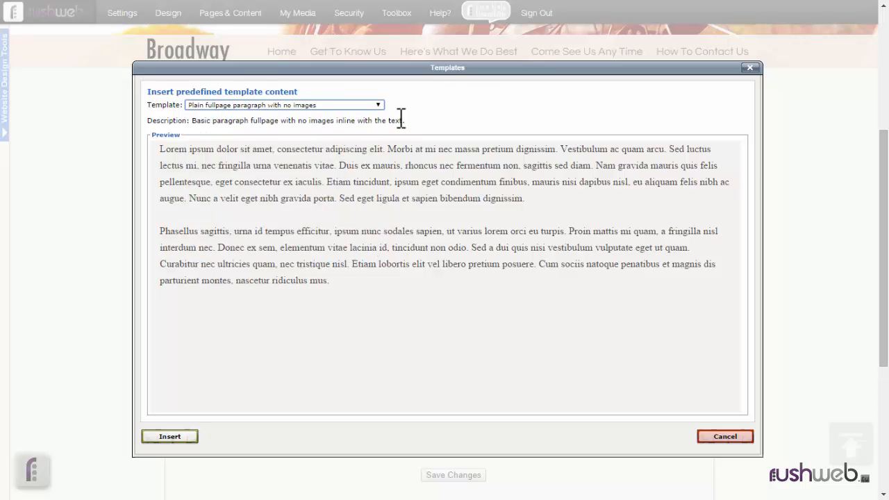
{"action": "key", "text": "Down"}
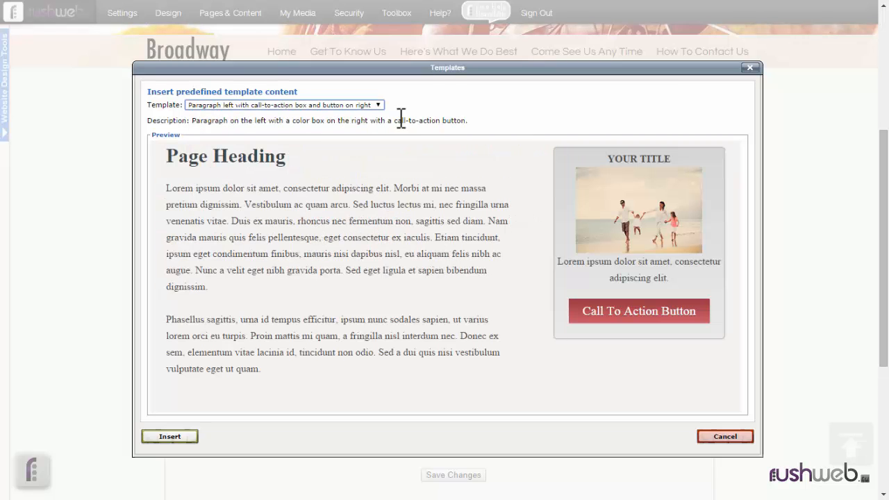
{"action": "key", "text": "Down"}
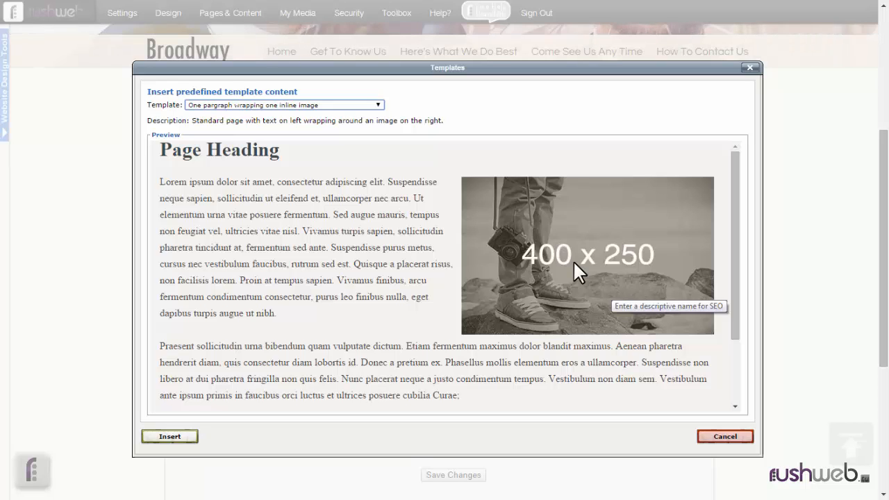
Cycle through image, colour box and column templates to 'Three columns with text and images below'.
{"action": "left_click", "coordinate": [360, 105]}
{"action": "left_click", "coordinate": [360, 106]}
{"action": "key", "text": "Down"}
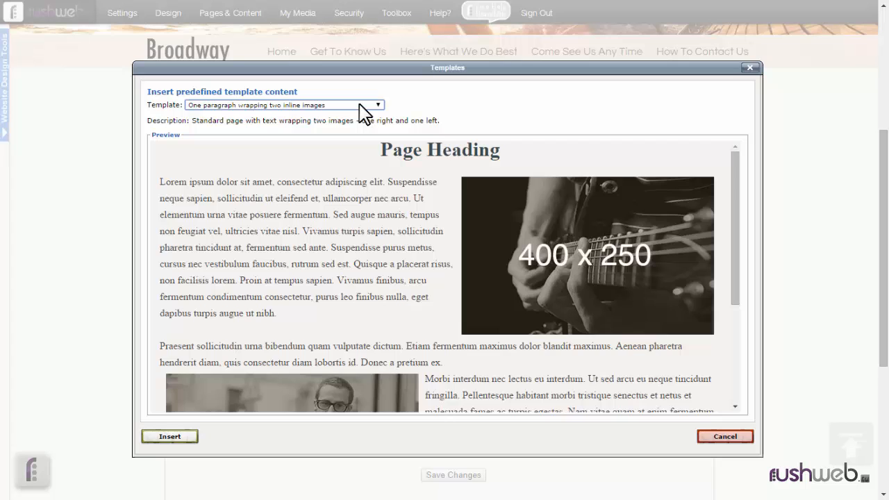
{"action": "key", "text": "Down"}
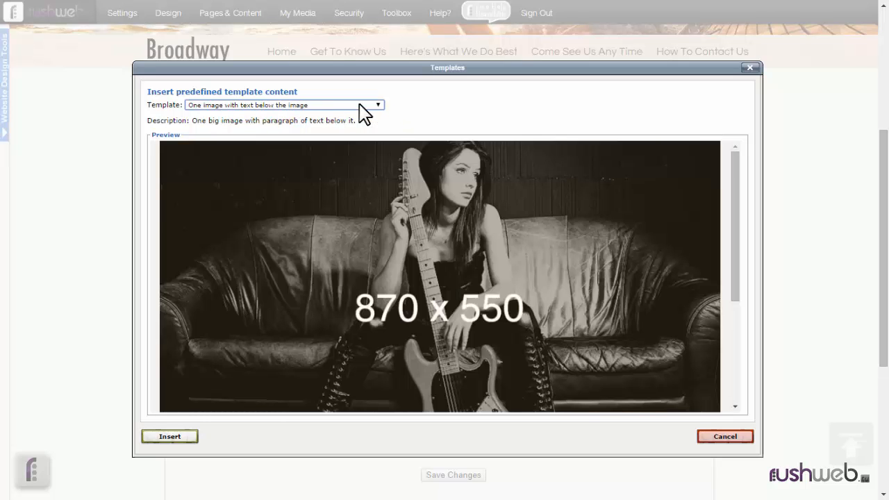
{"action": "key", "text": "Down"}
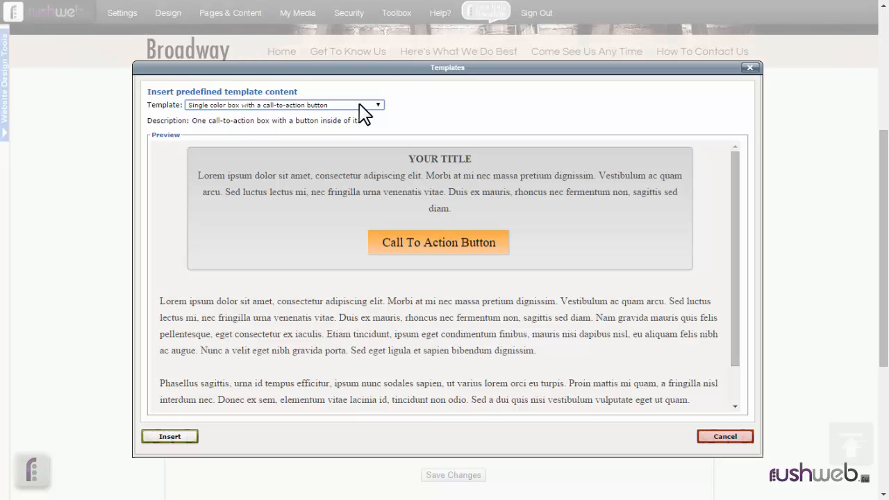
{"action": "key", "text": "Down"}
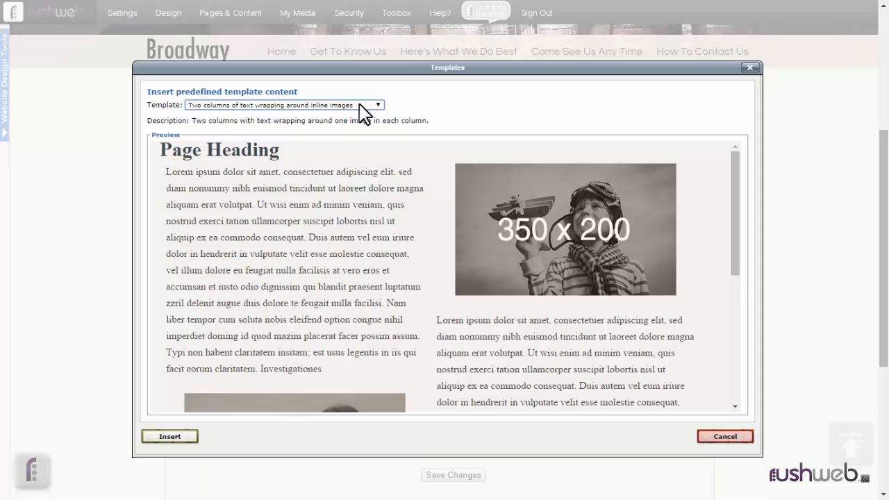
{"action": "key", "text": "Down"}
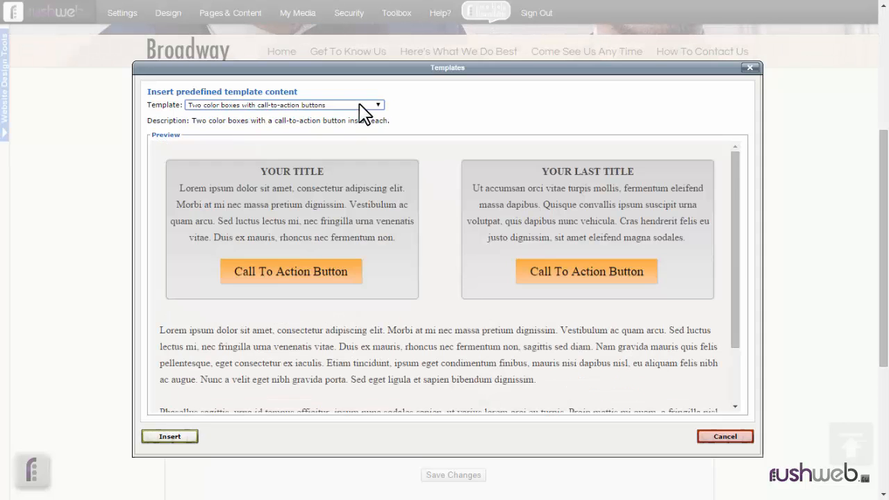
{"action": "key", "text": "Down"}
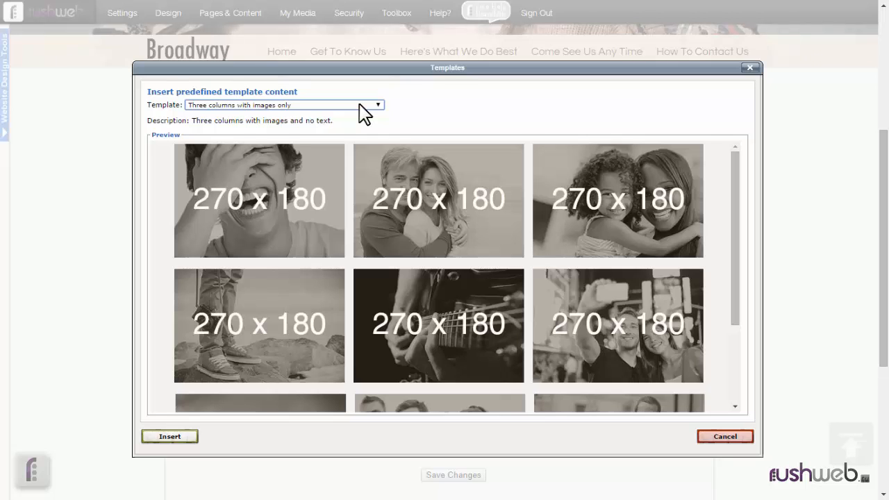
{"action": "key", "text": "Down"}
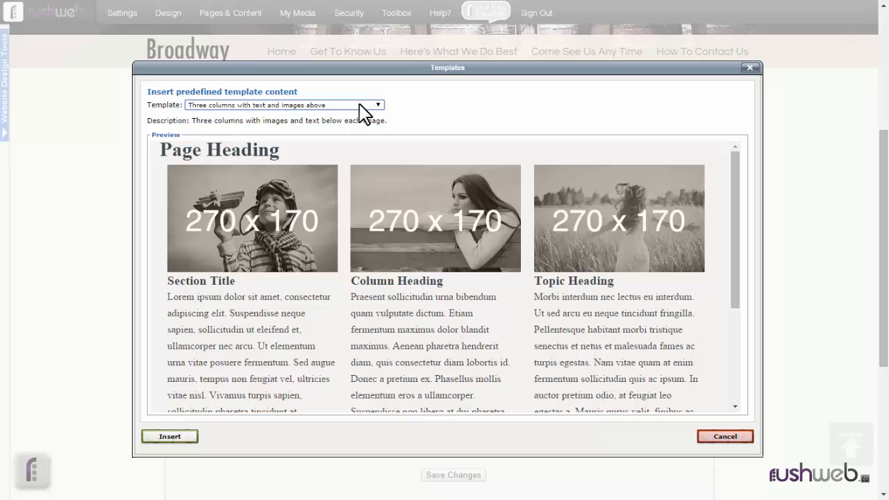
{"action": "key", "text": "Down"}
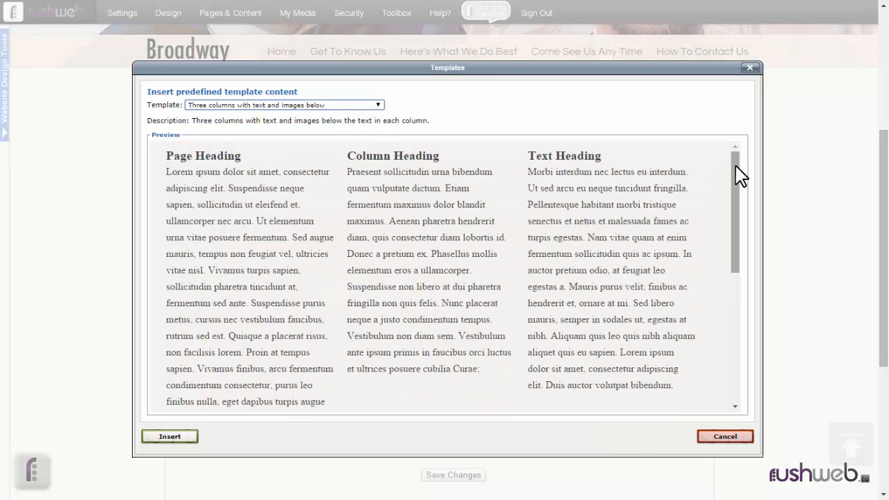
Preview the three colour boxes and 'one big and two small images' templates.
{"action": "scroll", "coordinate": [742, 225], "scroll_direction": "down", "scroll_amount": 6}
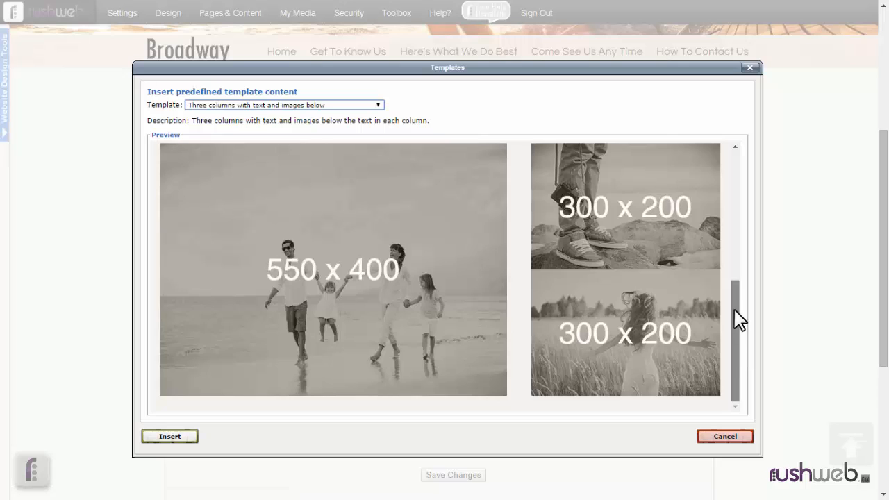
{"action": "left_click_drag", "start_coordinate": [738, 320], "coordinate": [734, 204]}
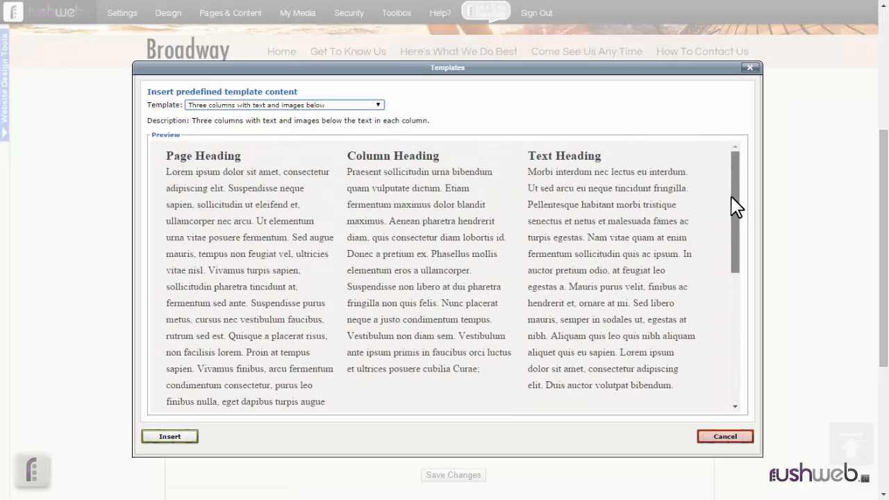
{"action": "left_click", "coordinate": [326, 106]}
{"action": "left_click", "coordinate": [326, 107]}
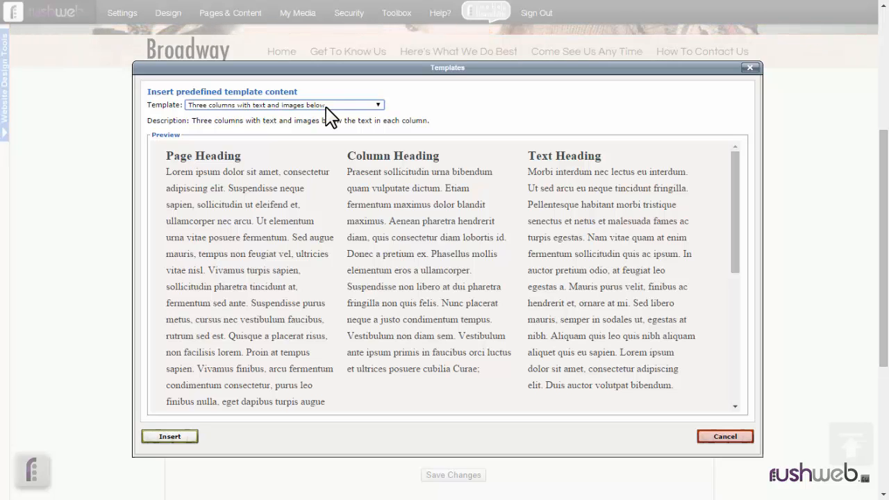
{"action": "key", "text": "Down"}
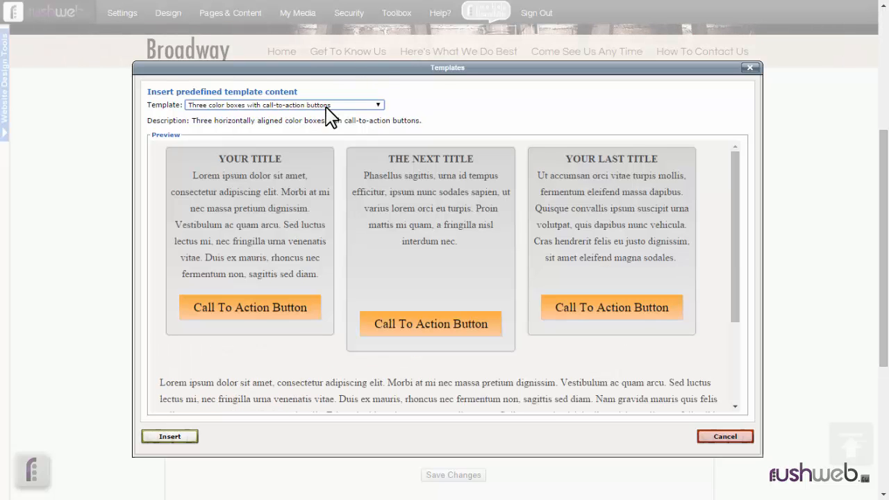
{"action": "key", "text": "Down"}
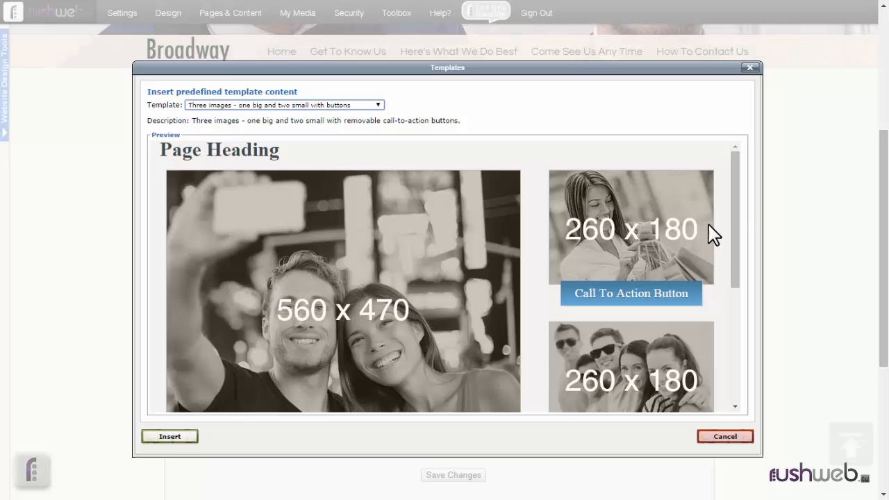
{"action": "mouse_move", "coordinate": [737, 234]}
{"action": "left_mouse_down"}
{"action": "mouse_move", "coordinate": [733, 271]}
{"action": "mouse_move", "coordinate": [739, 217]}
{"action": "left_mouse_up"}
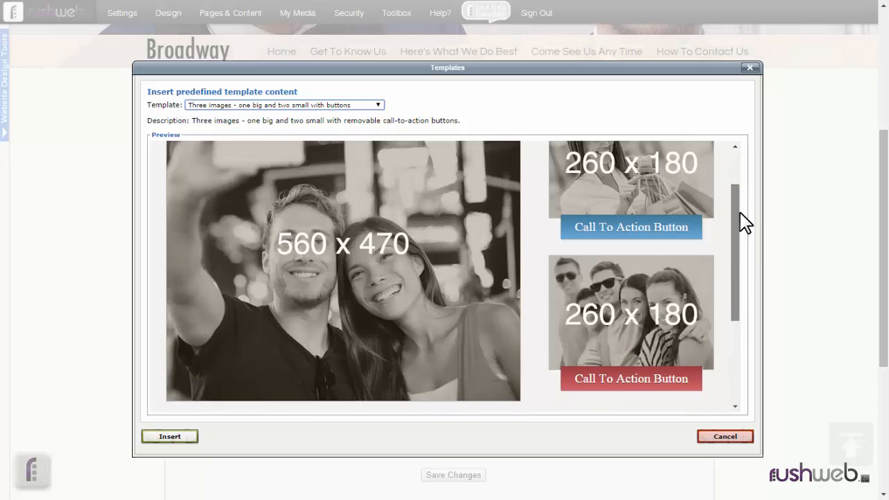
Step on through 'one big and three small images' to 'Four images - 2 top row, 2 bottom row'.
{"action": "left_click", "coordinate": [350, 102]}
{"action": "left_click", "coordinate": [350, 102]}
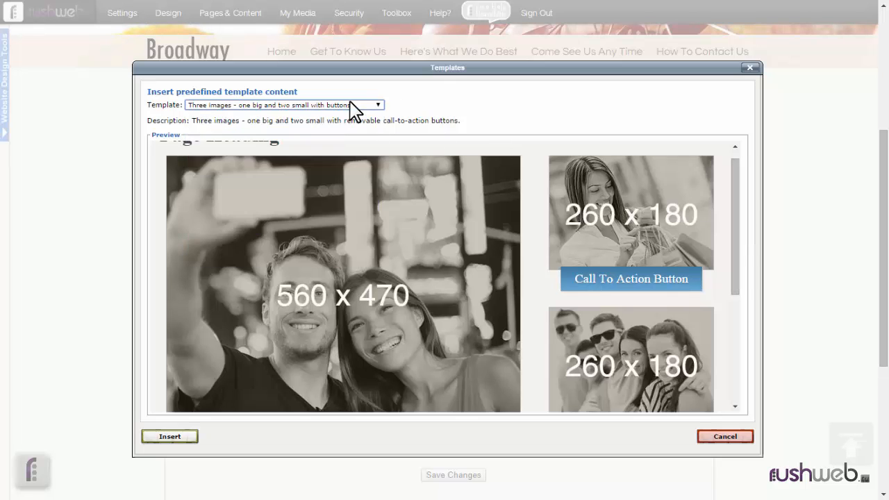
{"action": "left_click", "coordinate": [350, 102]}
{"action": "left_click", "coordinate": [351, 102]}
{"action": "key", "text": "Down"}
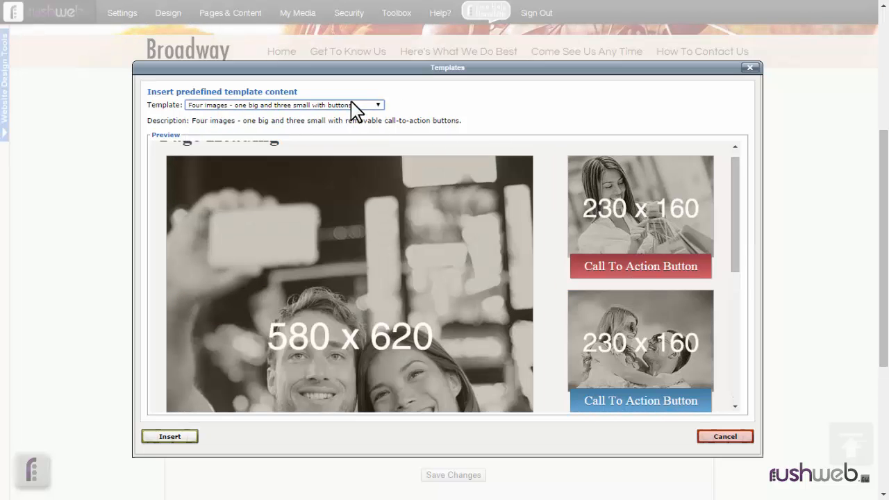
{"action": "mouse_move", "coordinate": [741, 192]}
{"action": "left_mouse_down"}
{"action": "mouse_move", "coordinate": [740, 285]}
{"action": "mouse_move", "coordinate": [747, 182]}
{"action": "left_mouse_up"}
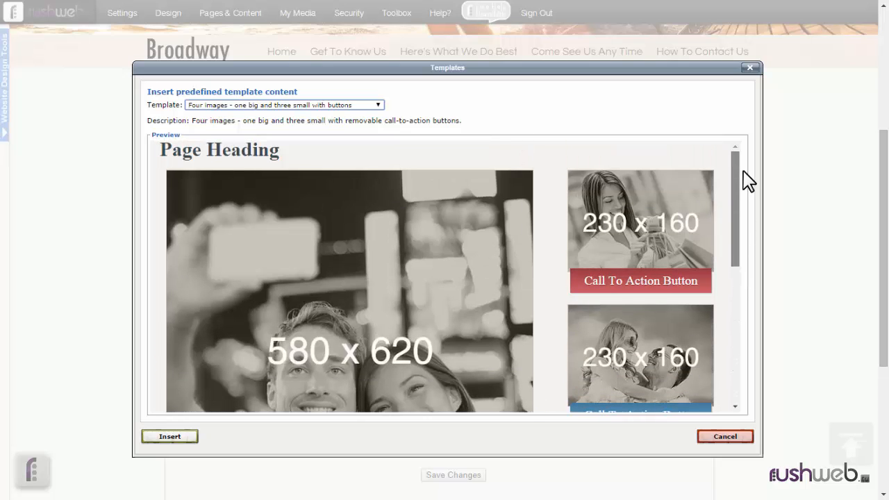
{"action": "left_click", "coordinate": [323, 106]}
{"action": "left_click", "coordinate": [322, 105]}
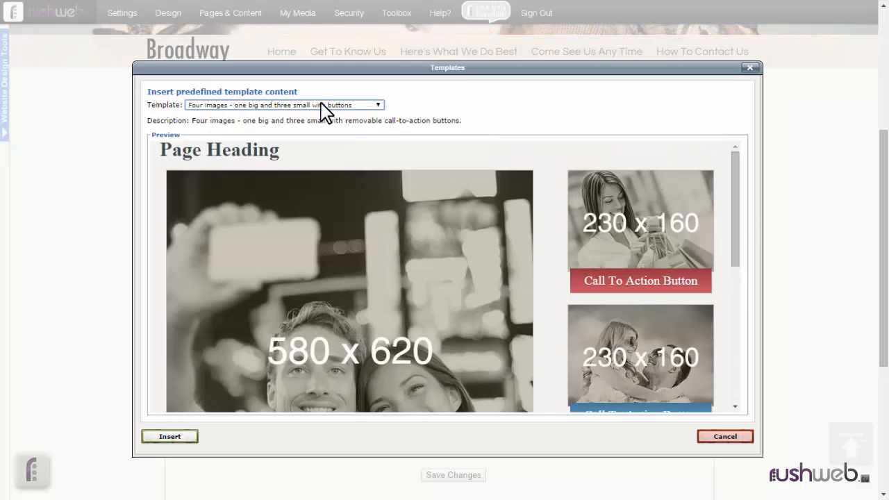
{"action": "key", "text": "Down"}
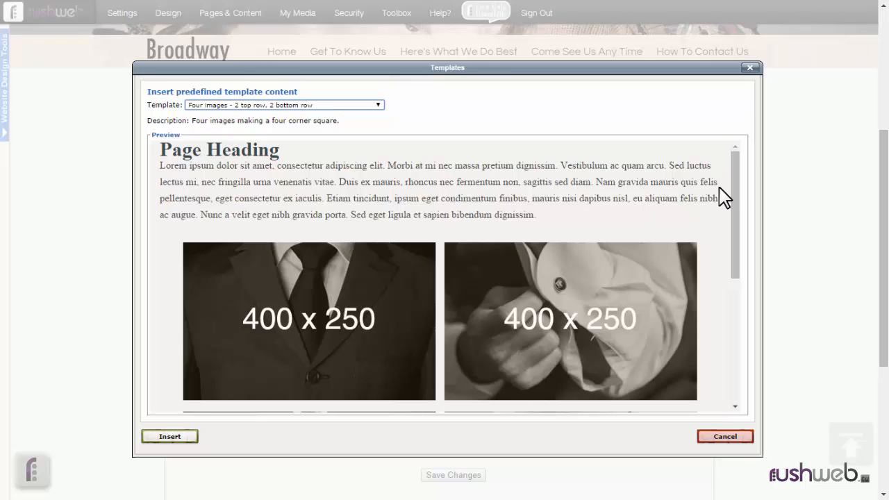
Check the four-image preview and insert that template into the page.
{"action": "left_click_drag", "start_coordinate": [734, 183], "coordinate": [737, 161]}
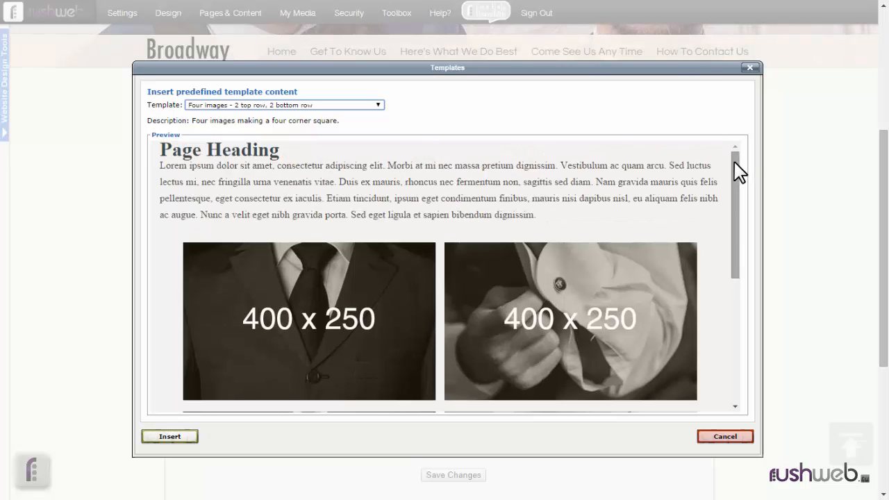
{"action": "left_click_drag", "start_coordinate": [735, 162], "coordinate": [735, 164]}
{"action": "left_click_drag", "start_coordinate": [550, 192], "coordinate": [473, 197]}
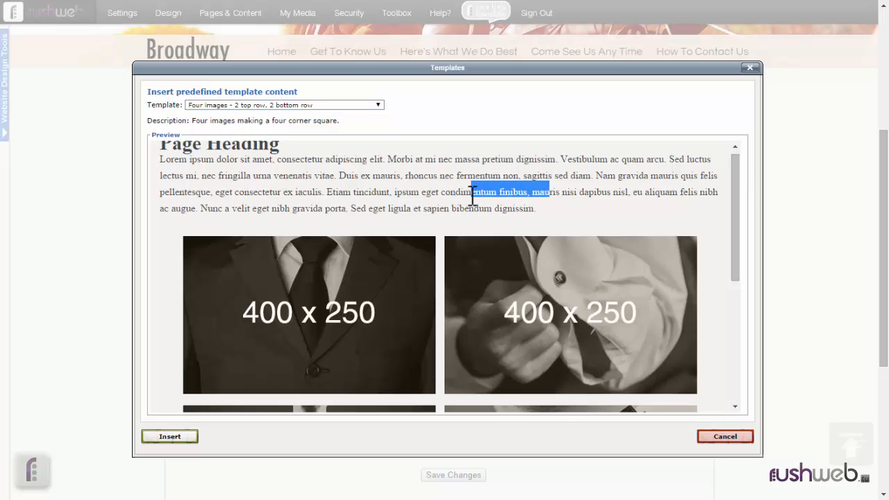
{"action": "left_click", "coordinate": [523, 200]}
{"action": "left_click_drag", "start_coordinate": [736, 196], "coordinate": [737, 234]}
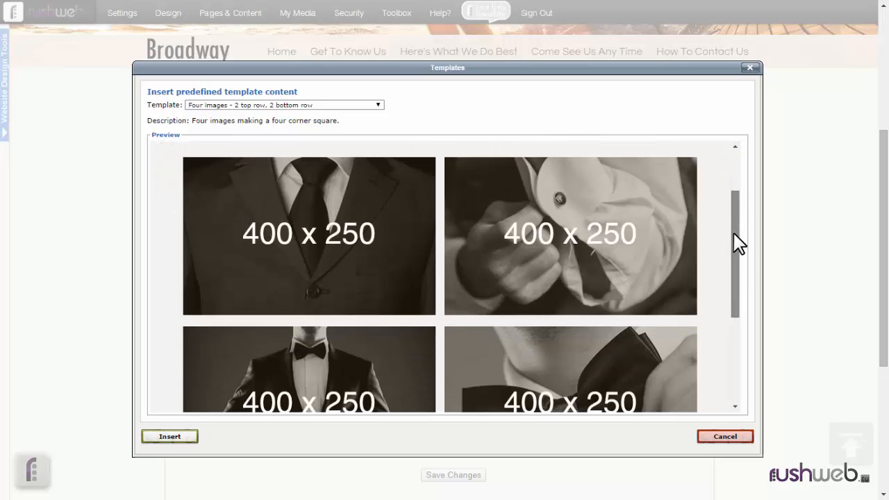
{"action": "left_click", "coordinate": [184, 439]}
Replace the template's Page Heading with 'My Page Heading'.
{"action": "left_click", "coordinate": [287, 342]}
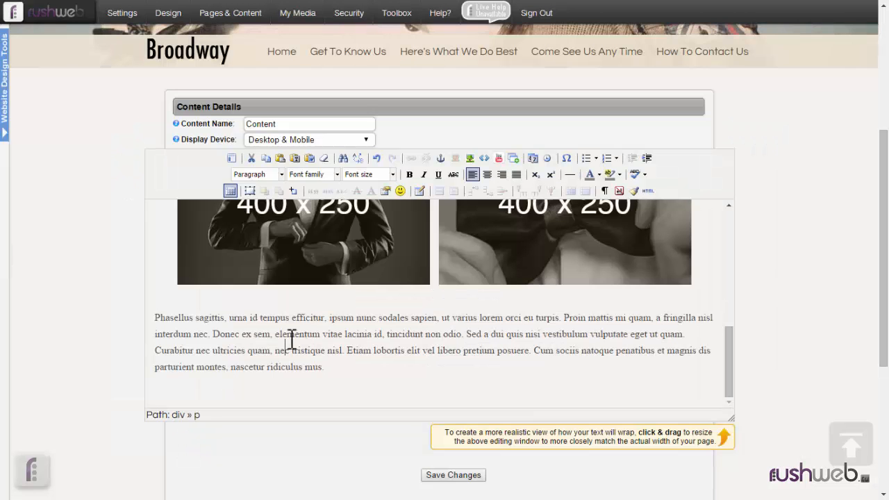
{"action": "scroll", "coordinate": [491, 349], "scroll_direction": "up", "scroll_amount": 10}
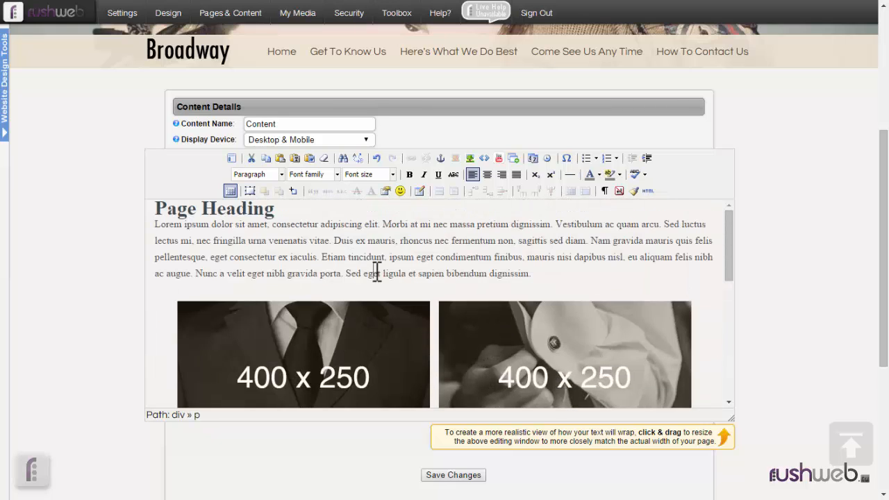
{"action": "left_click", "coordinate": [282, 209]}
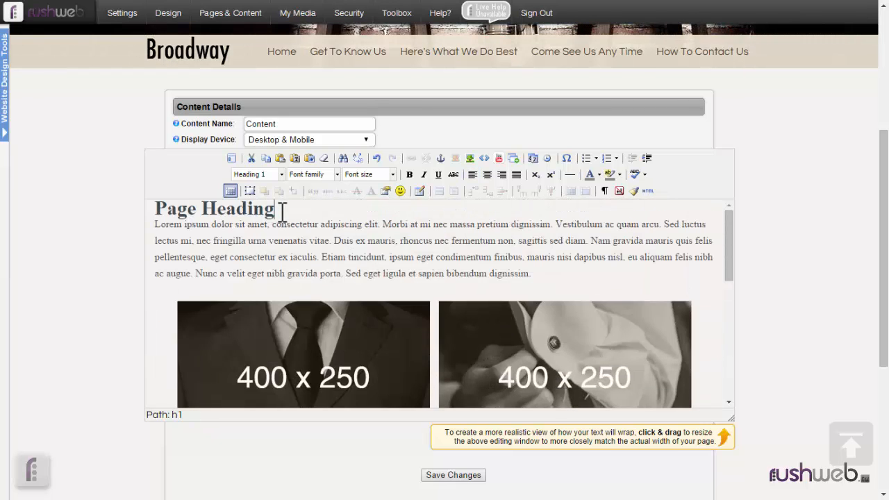
{"action": "triple_click", "coordinate": [282, 209]}
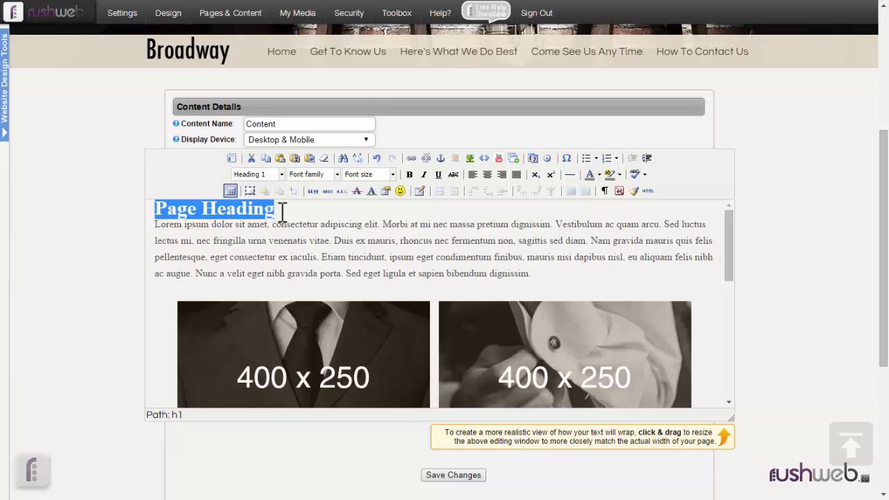
{"action": "type", "text": "My"}
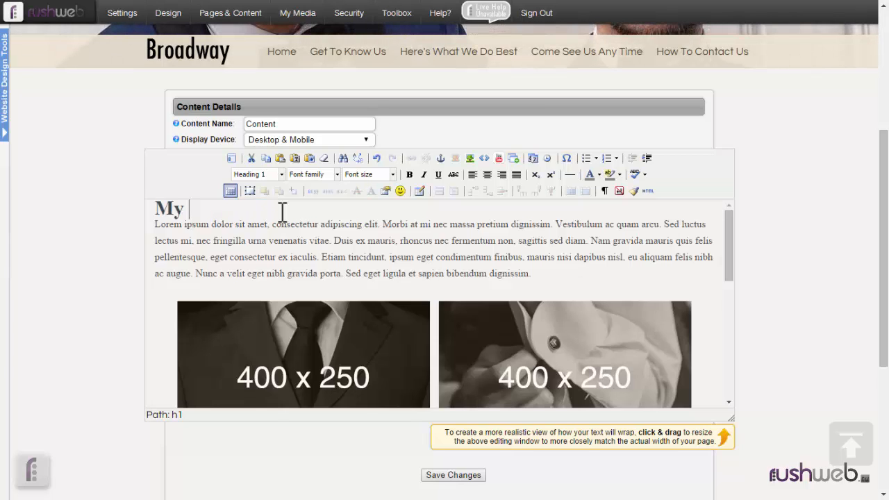
{"action": "type", "text": " Page Headi"}
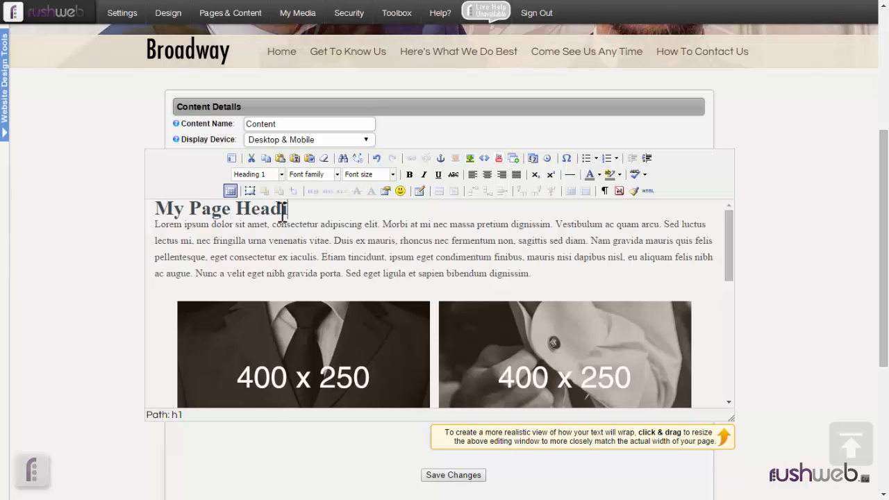
{"action": "type", "text": "ng"}
Replace the Lorem paragraph with 'Typing your own text.'.
{"action": "key", "text": "Right"}
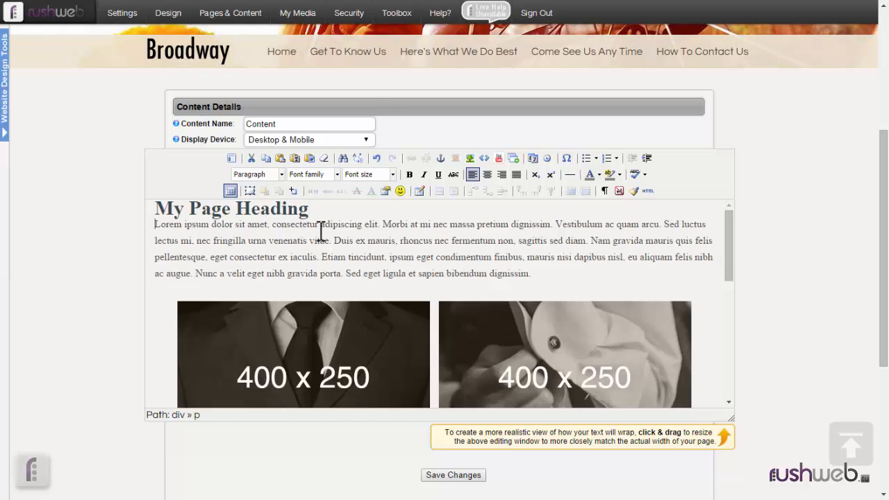
{"action": "left_click", "coordinate": [530, 274], "text": "shift"}
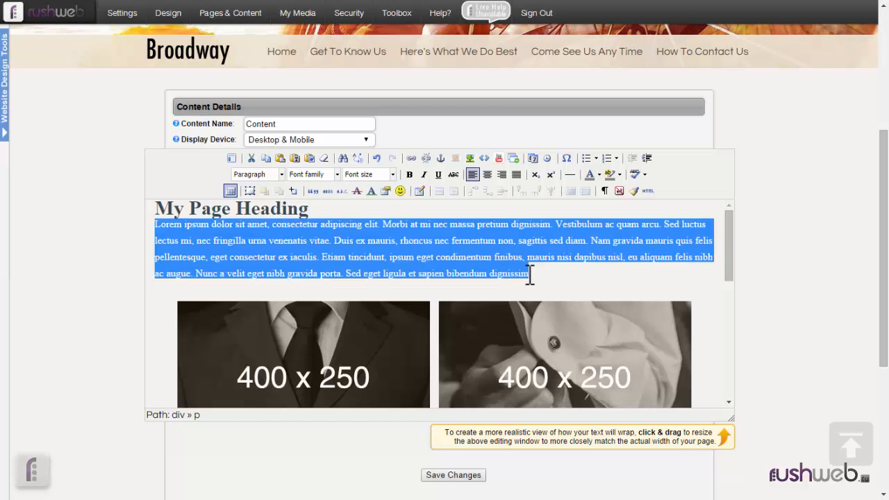
{"action": "type", "text": "Typing you"}
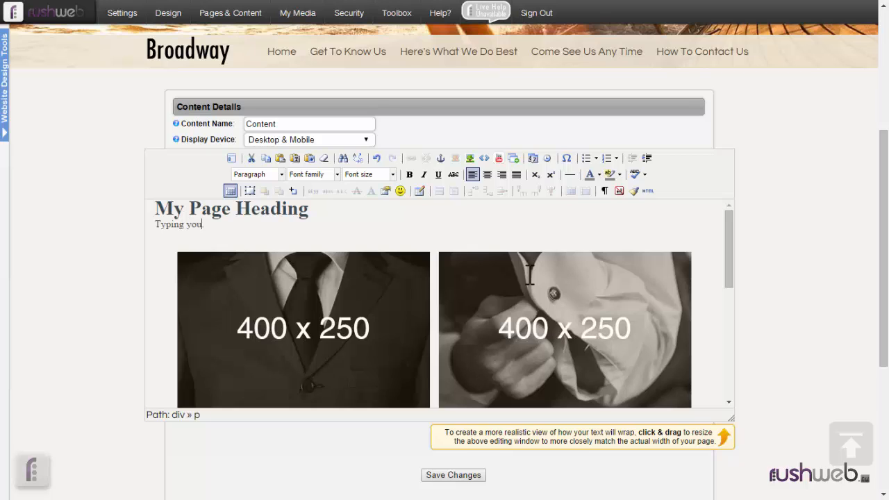
{"action": "type", "text": "r own text."}
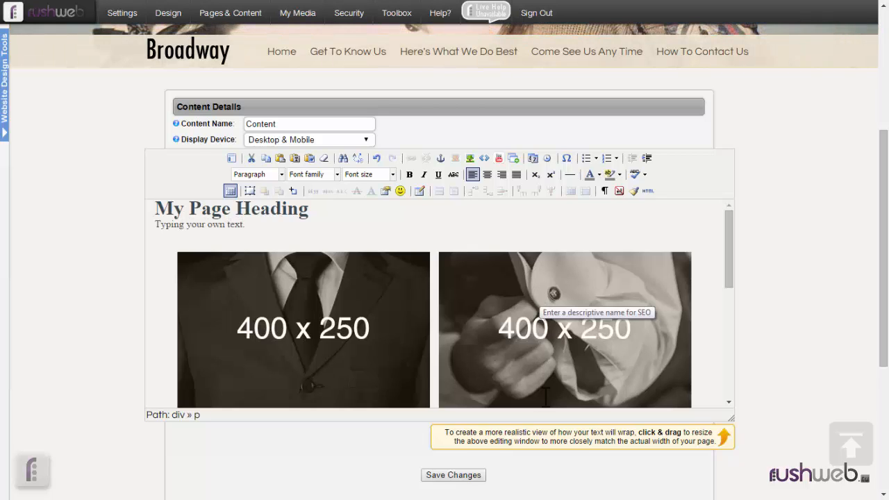
{"action": "left_click", "coordinate": [376, 341]}
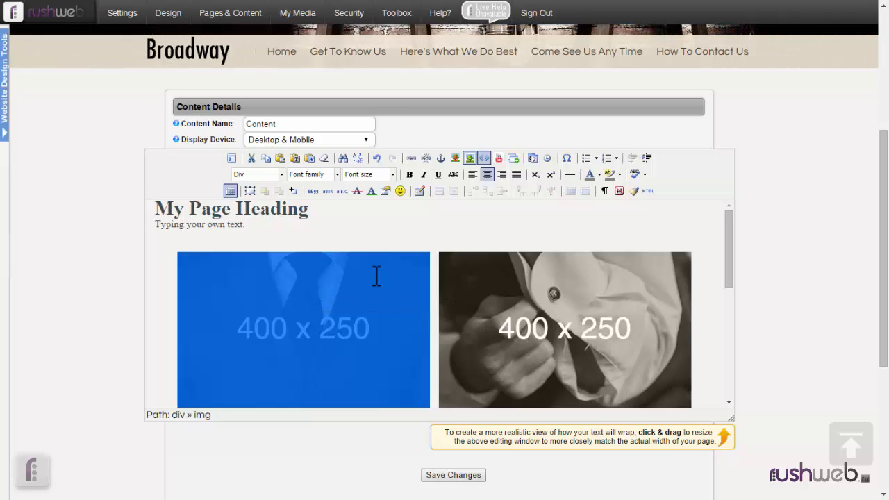
Delete all content from the editor.
{"action": "left_click", "coordinate": [364, 232]}
{"action": "key", "text": "ctrl+a"}
{"action": "key", "text": "Delete"}
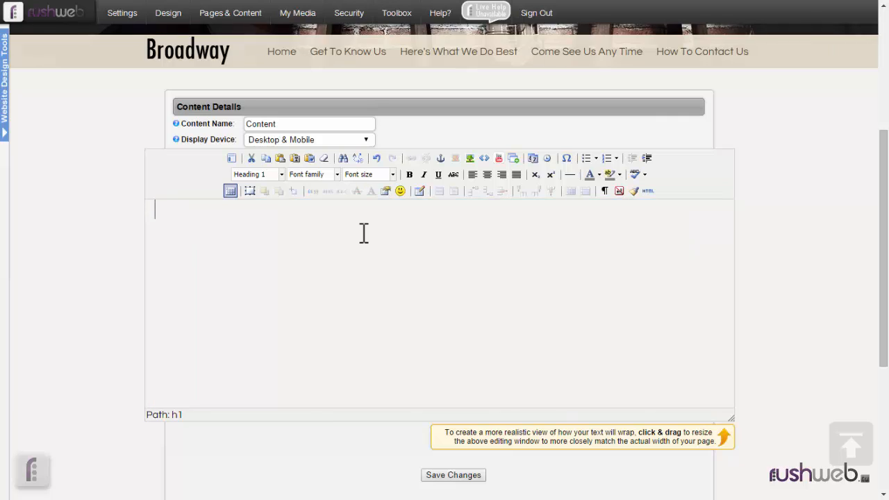
Reopen the Templates dialog and scroll the template list to the bio layouts.
{"action": "left_click", "coordinate": [232, 158]}
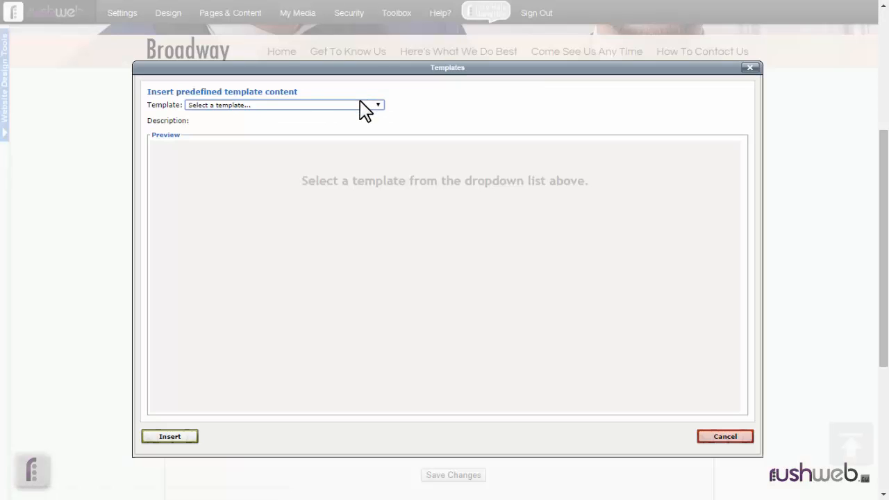
{"action": "left_click", "coordinate": [360, 105]}
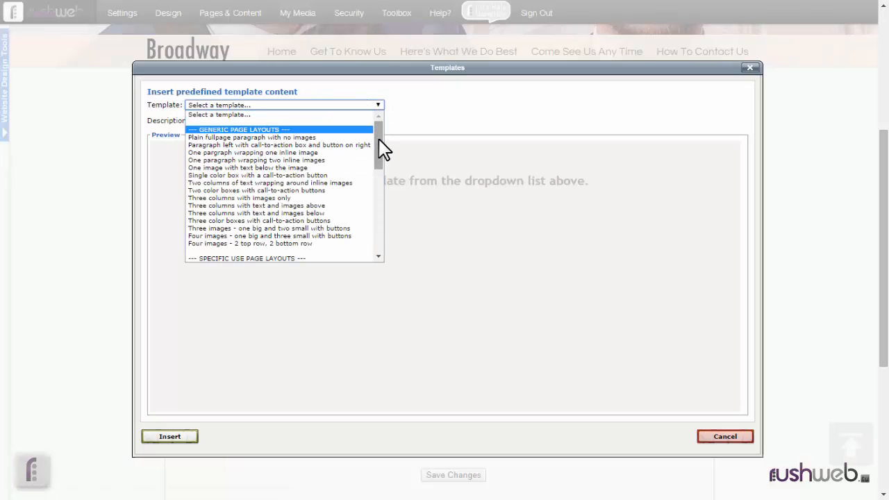
{"action": "left_click_drag", "start_coordinate": [378, 139], "coordinate": [382, 171]}
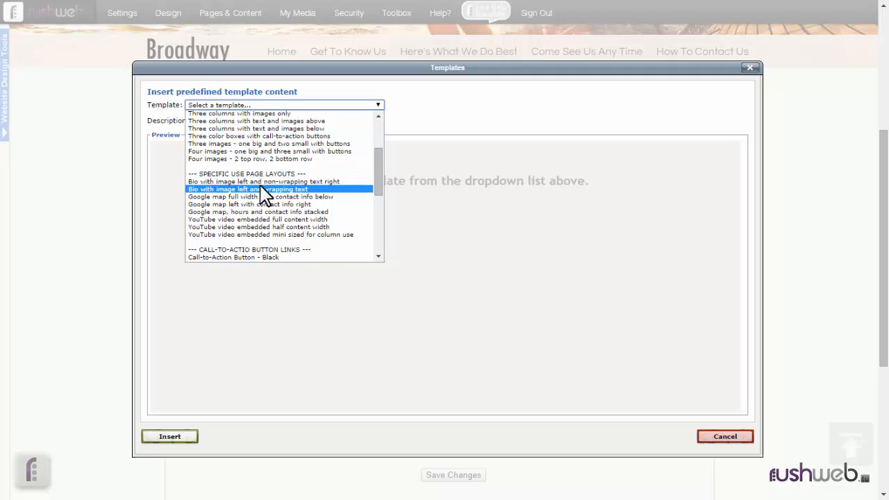
Preview the two bio templates and the full-width Google map with contact info template.
{"action": "left_click", "coordinate": [265, 181]}
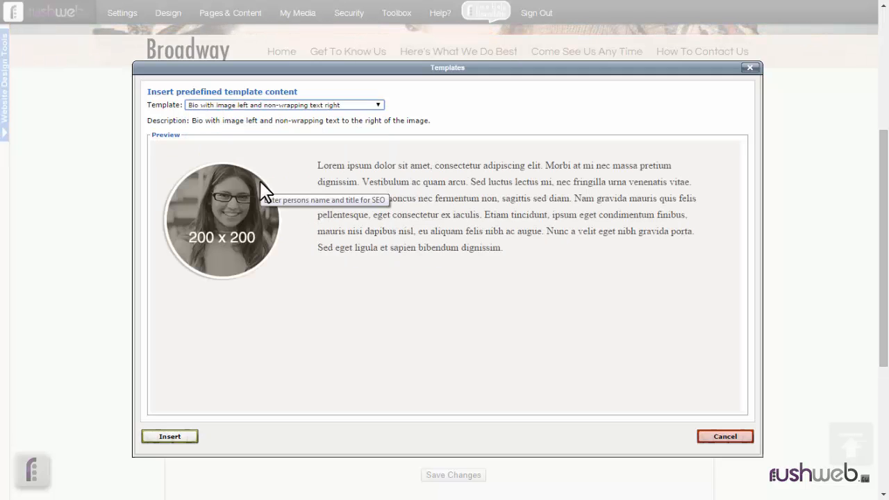
{"action": "key", "text": "Down"}
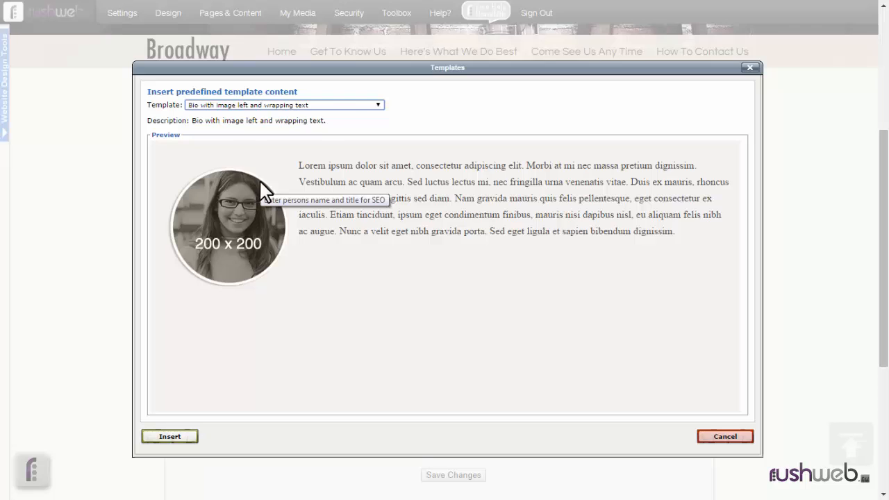
{"action": "key", "text": "Down"}
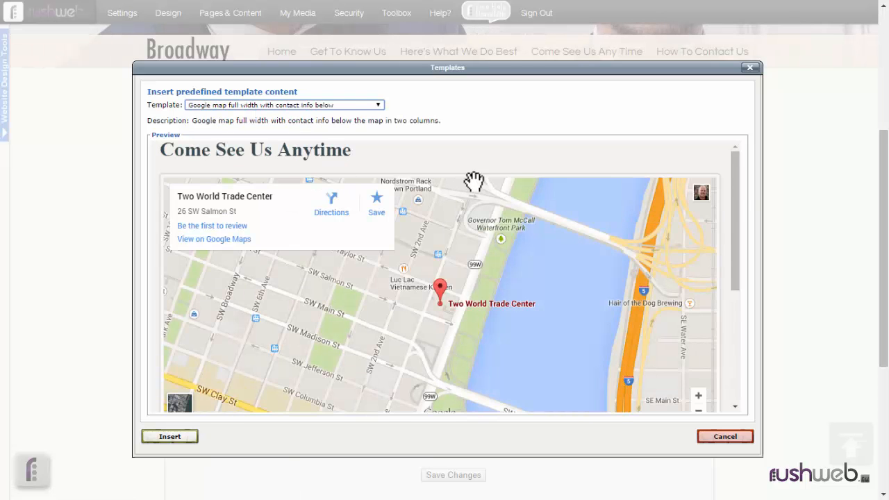
{"action": "left_click_drag", "start_coordinate": [734, 182], "coordinate": [740, 152]}
Insert 'Google map left with contact info right' and place the caret in the 5:00 PM closing time.
{"action": "left_click", "coordinate": [256, 108]}
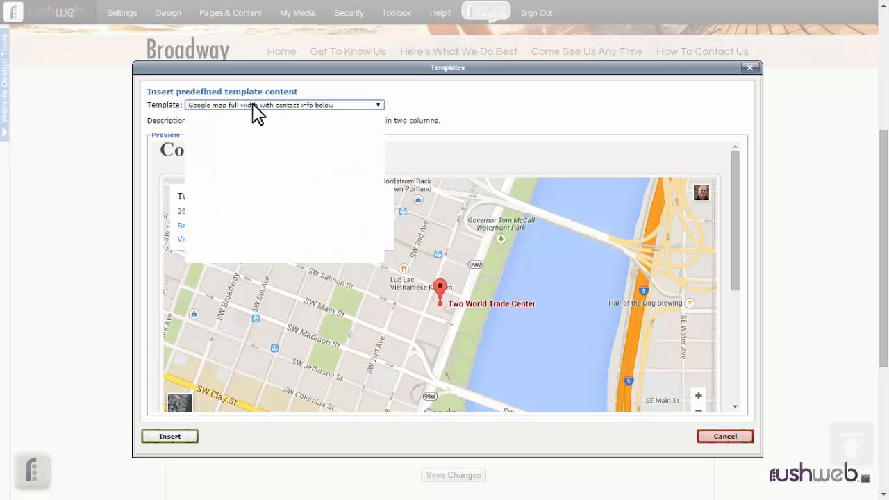
{"action": "left_click", "coordinate": [257, 206]}
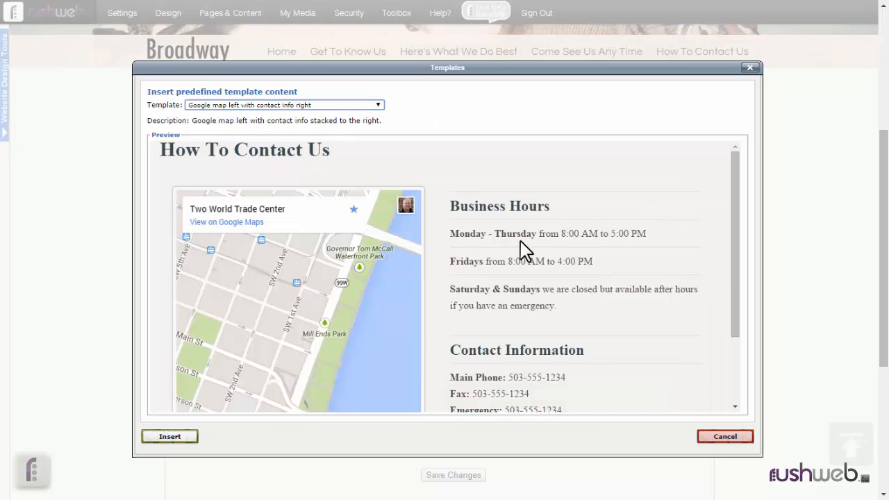
{"action": "left_click_drag", "start_coordinate": [736, 234], "coordinate": [744, 331]}
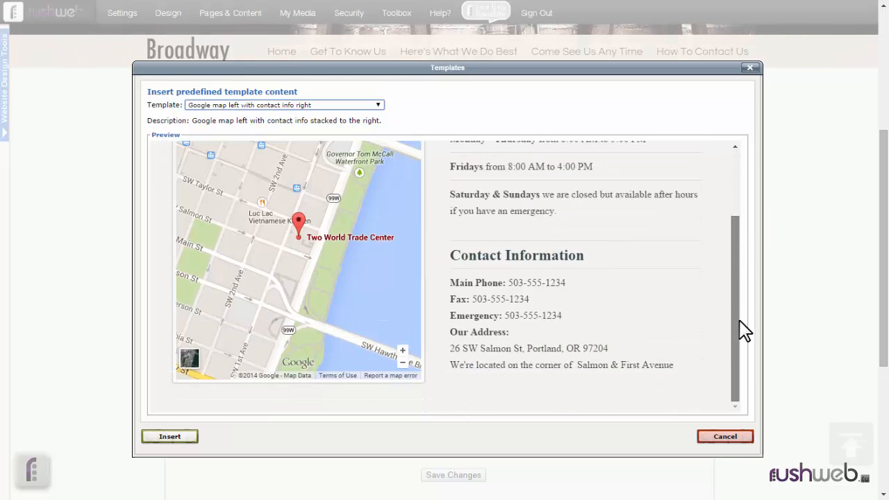
{"action": "scroll", "coordinate": [730, 248], "scroll_direction": "up", "scroll_amount": 3}
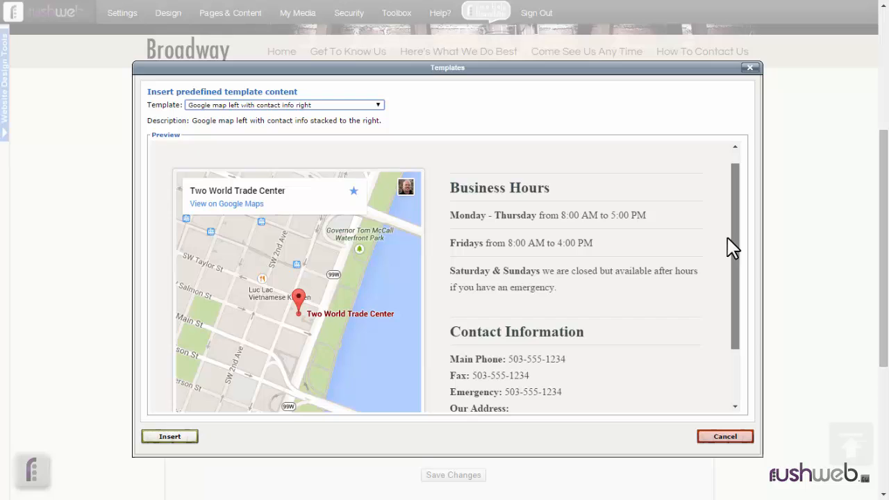
{"action": "left_click", "coordinate": [182, 438]}
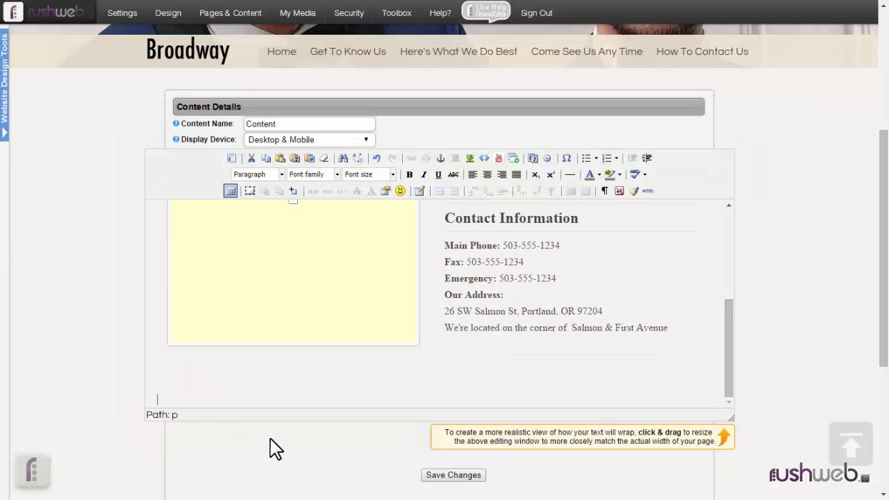
{"action": "left_click_drag", "start_coordinate": [726, 380], "coordinate": [685, 294]}
{"action": "left_click", "coordinate": [612, 292]}
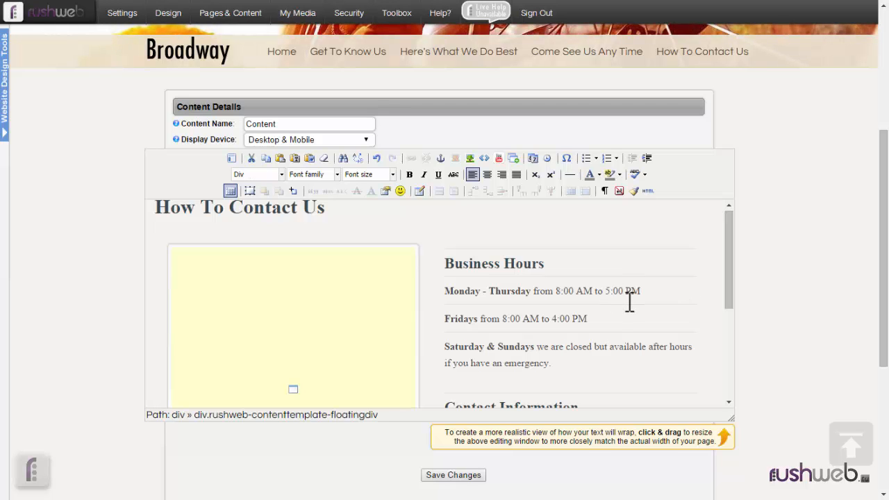